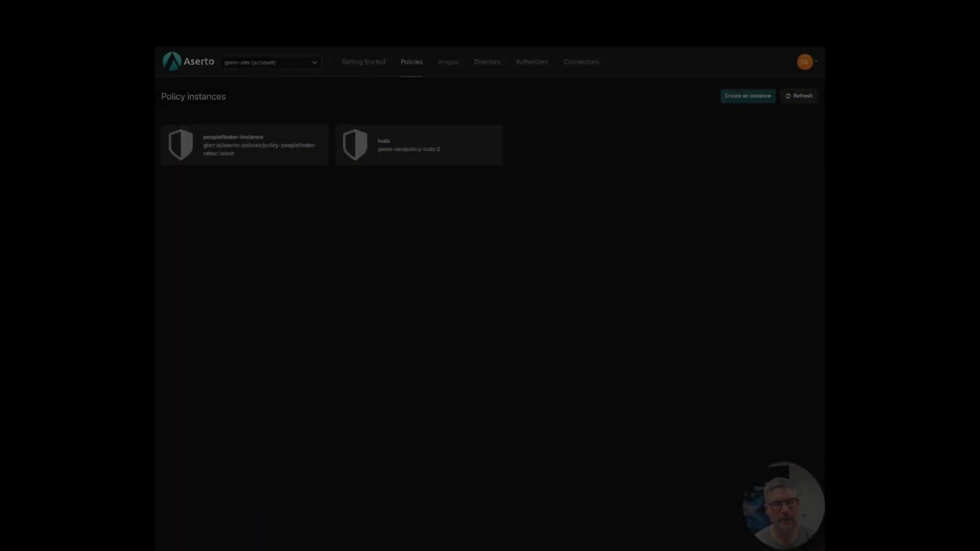
Step: Open the todo policy instance and examine the todoApp.PUT.todos.__id module's ownerID and evil_genius role rules
click(385, 144)
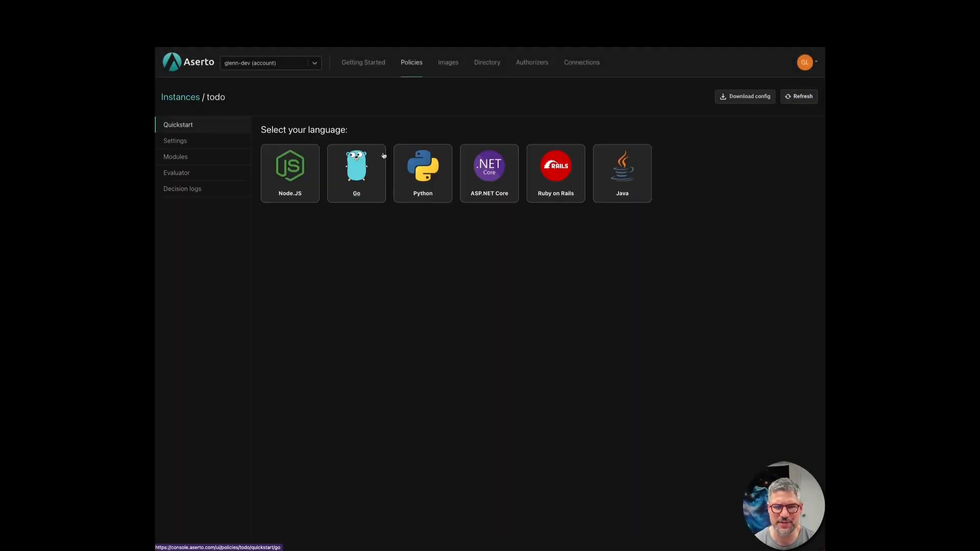
click(164, 156)
click(174, 142)
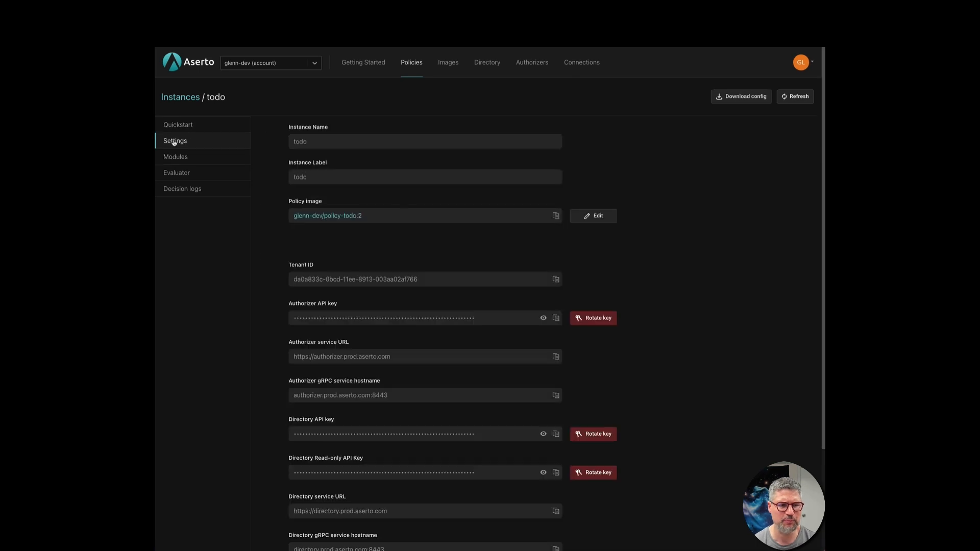
click(175, 156)
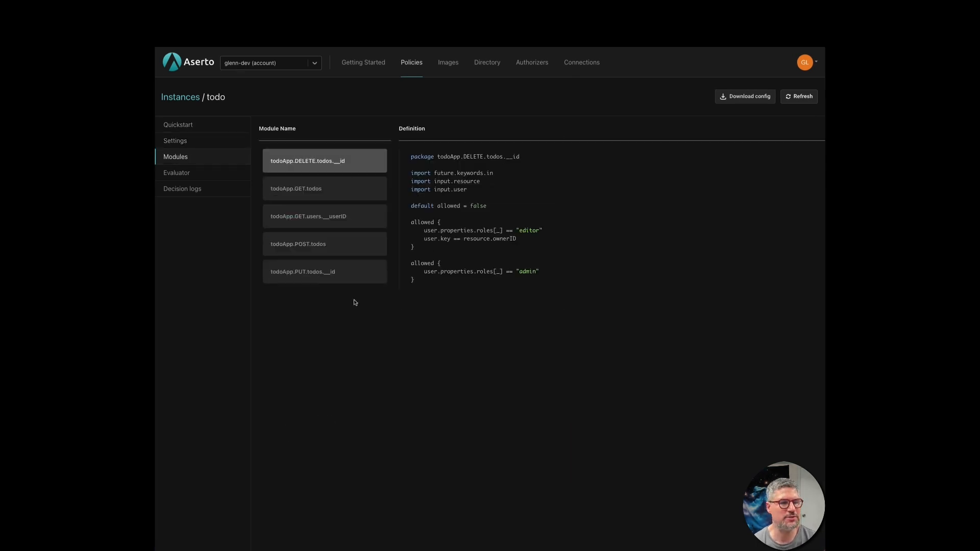
click(315, 280)
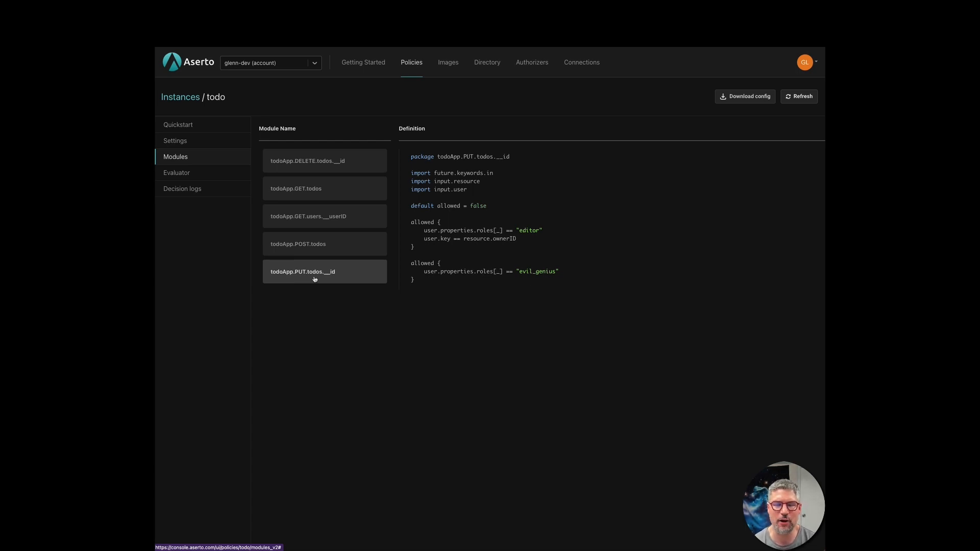
double_click(496, 239)
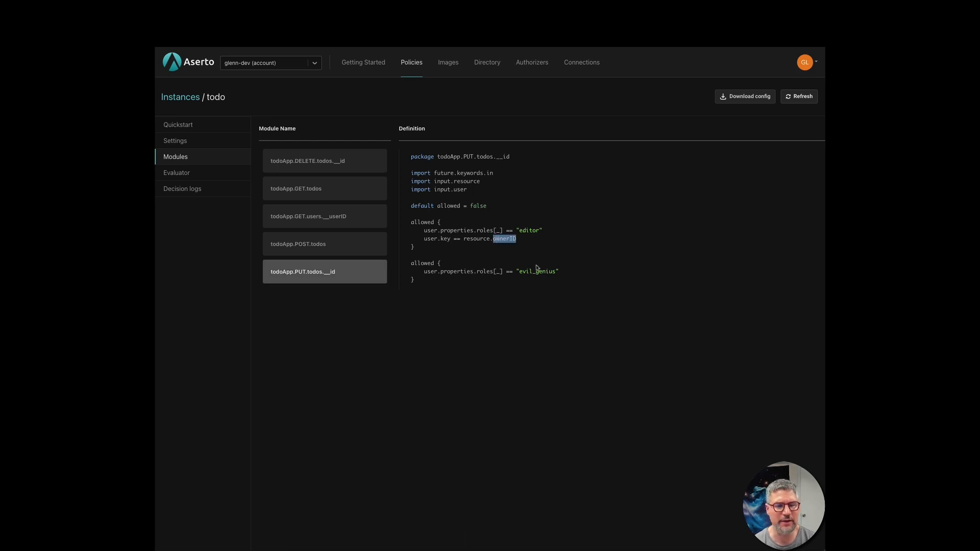
double_click(552, 269)
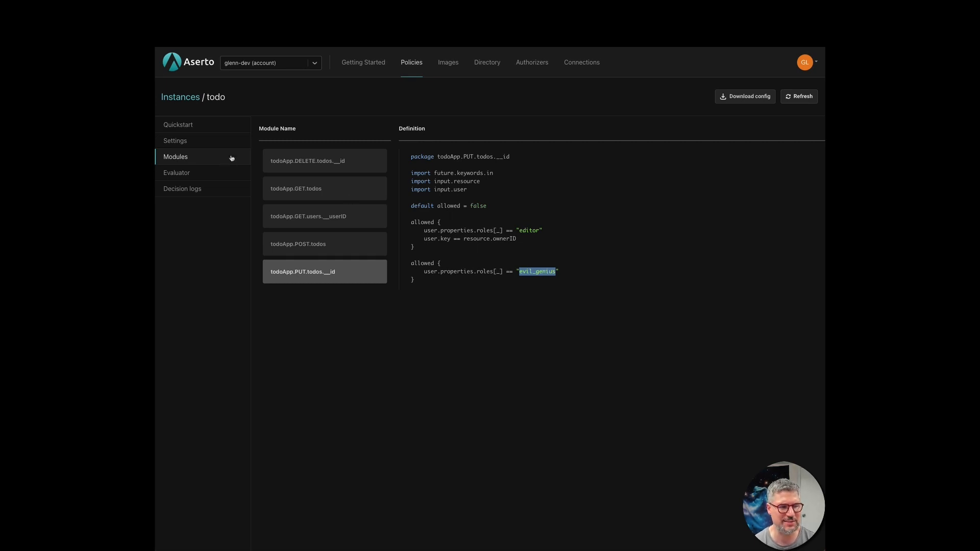
Step: In the policy evaluator, set the identity context to Subject with the first listed user and the policy path to todoApp.PUT.todos.__id
click(185, 177)
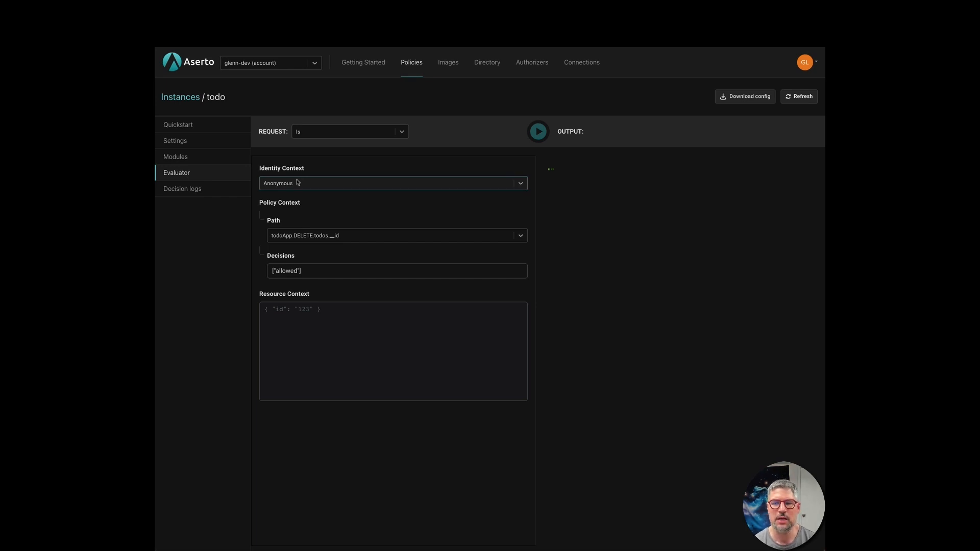
click(521, 185)
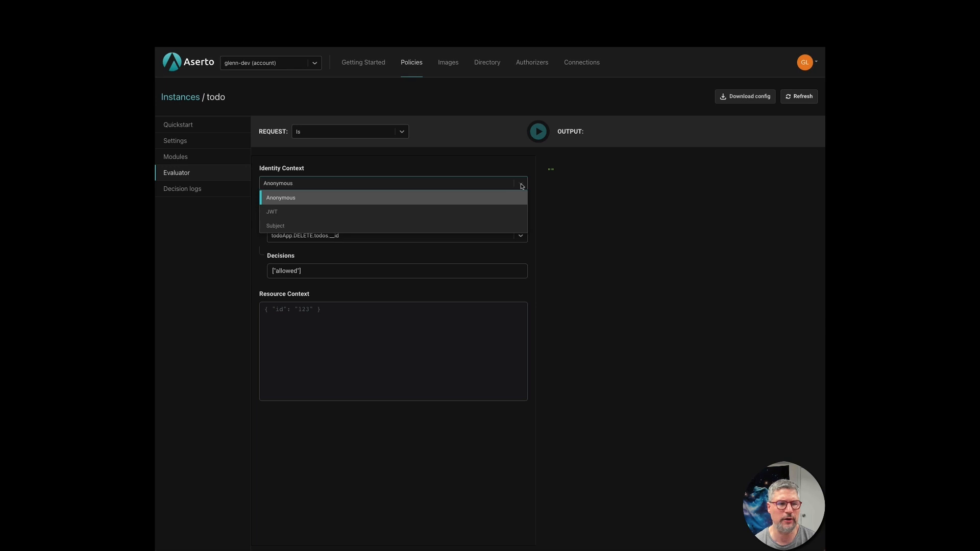
click(455, 225)
click(521, 186)
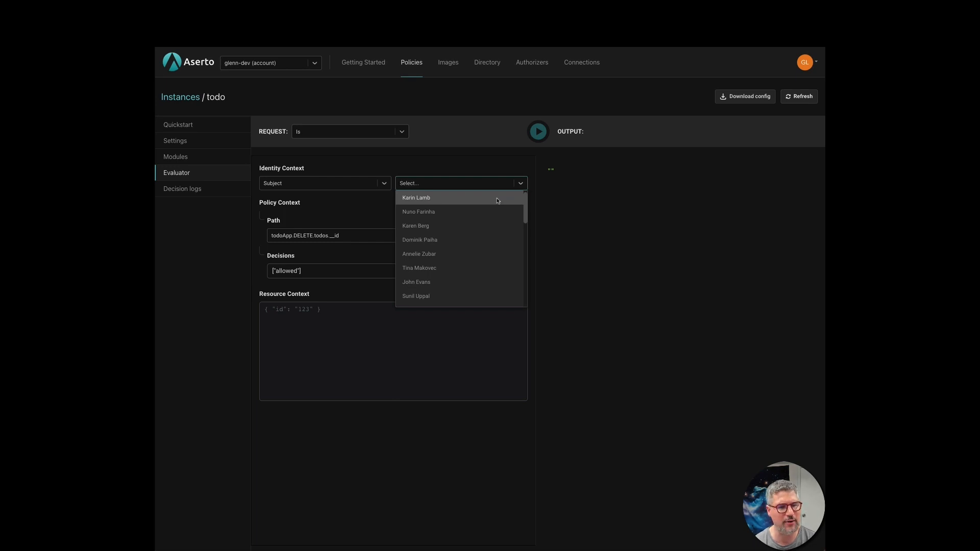
click(498, 201)
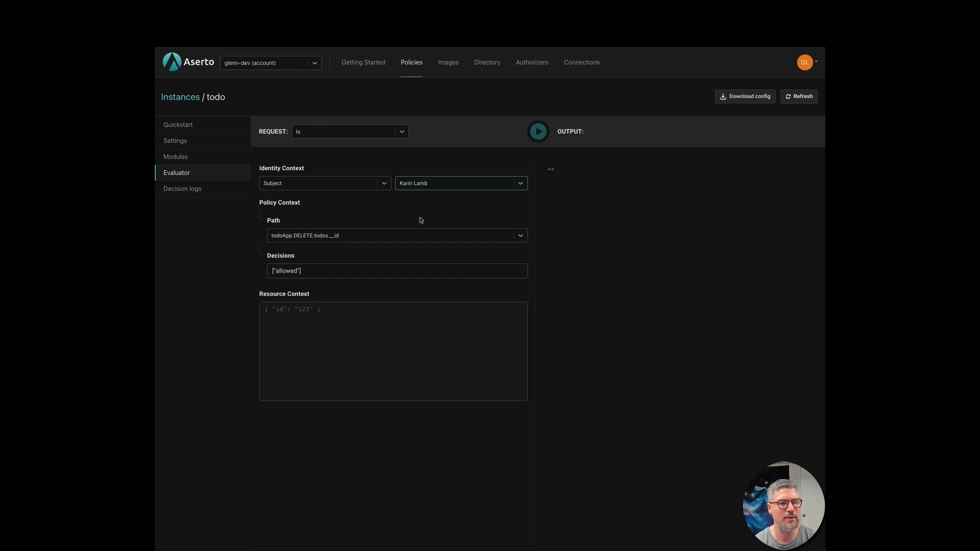
click(519, 240)
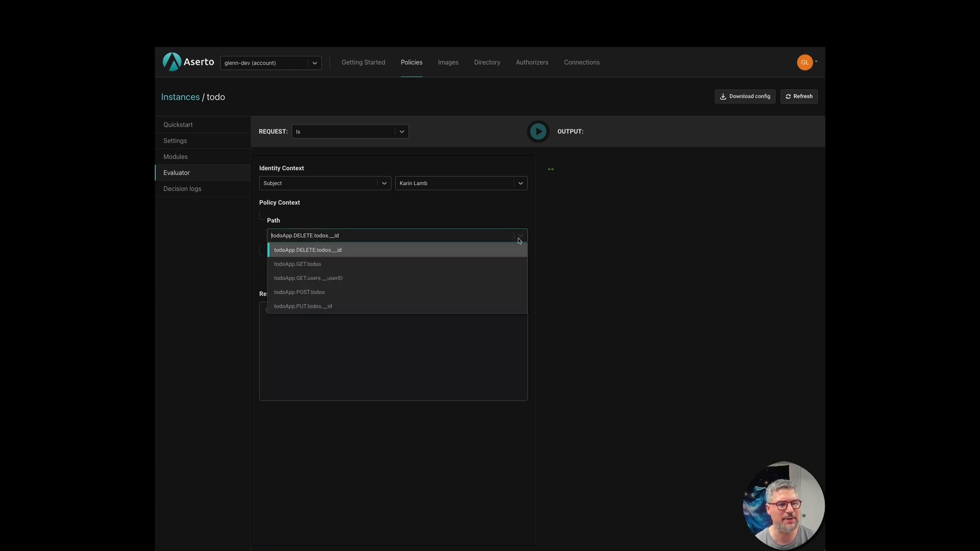
click(407, 309)
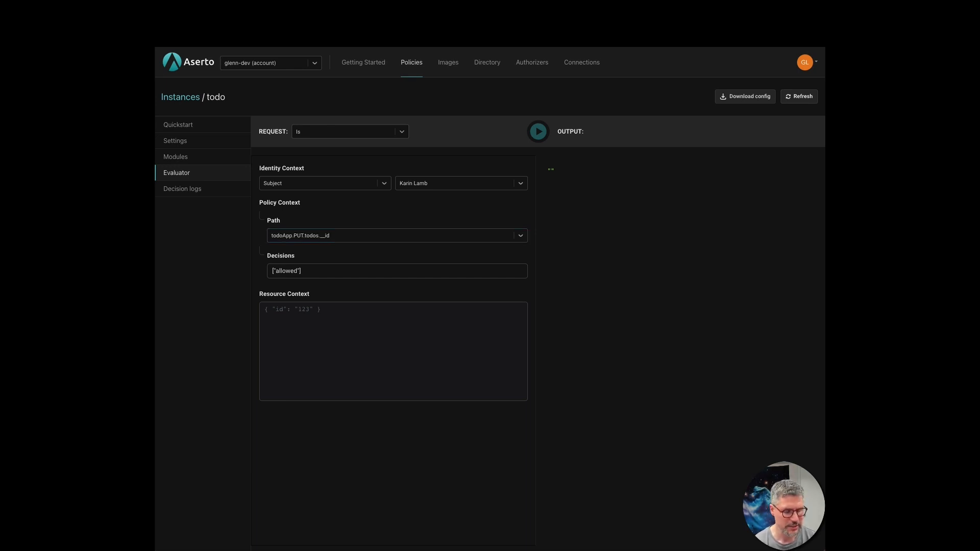
Step: Enter a JSON resource context with an ownerID property holding a user ID, and evaluate the request
click(281, 315)
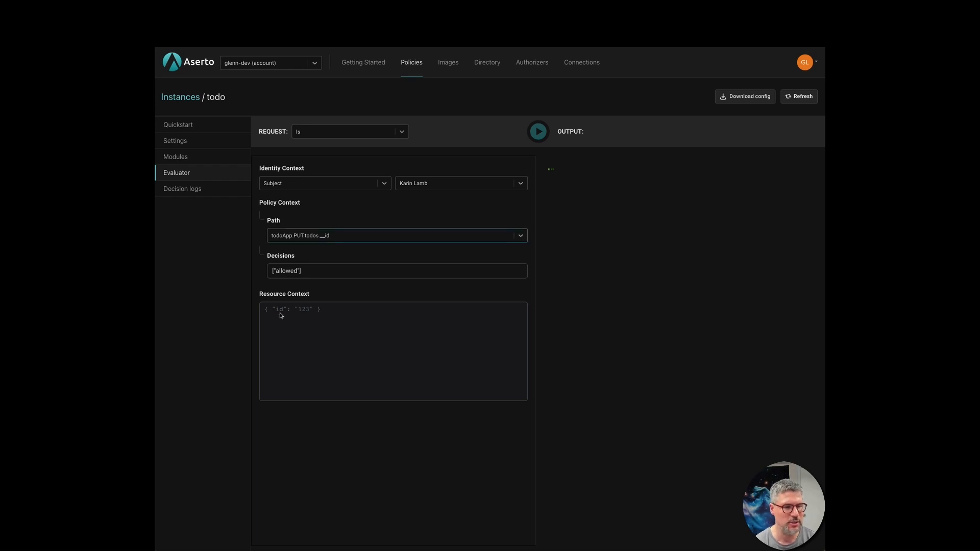
click(281, 312)
text({)
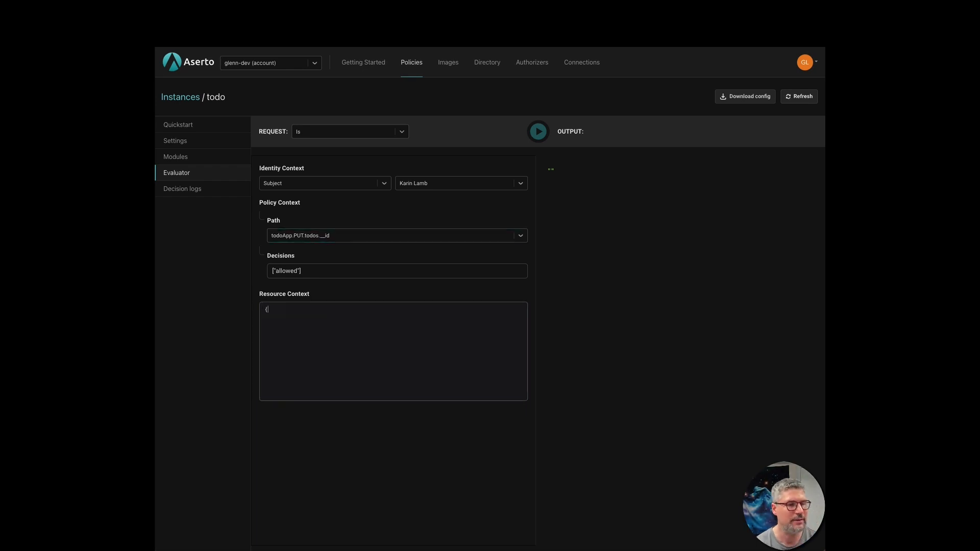
text( "owndrID)
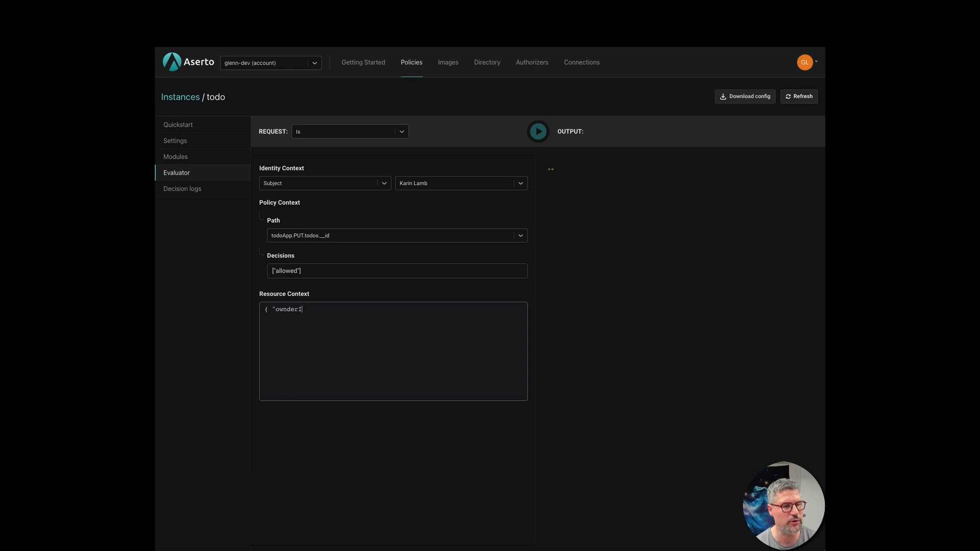
key(BackSpace)
key(BackSpace)
key(BackSpace)
key(BackSpace)
text(erID")
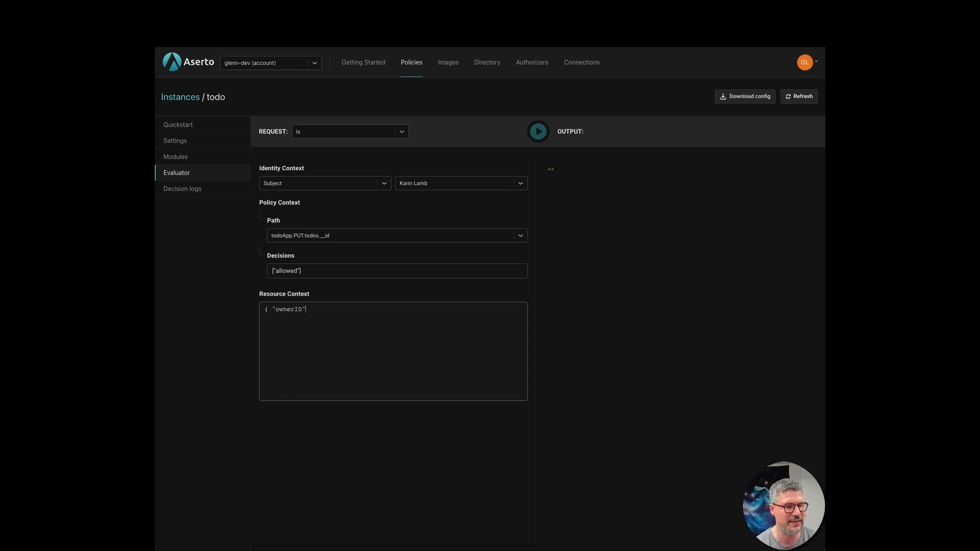
text(":)
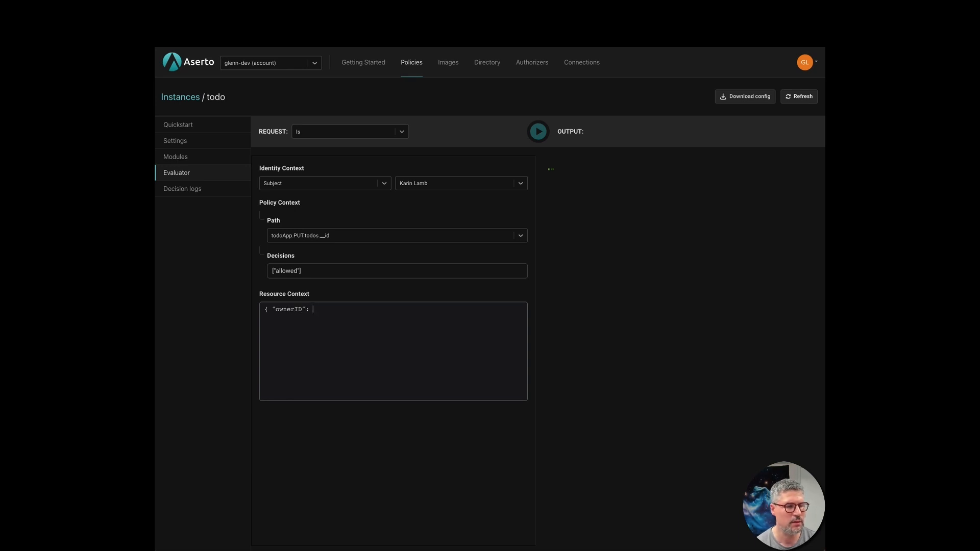
text("011a88bc-7df9-4d92-ba1f-2ff319e101e1")
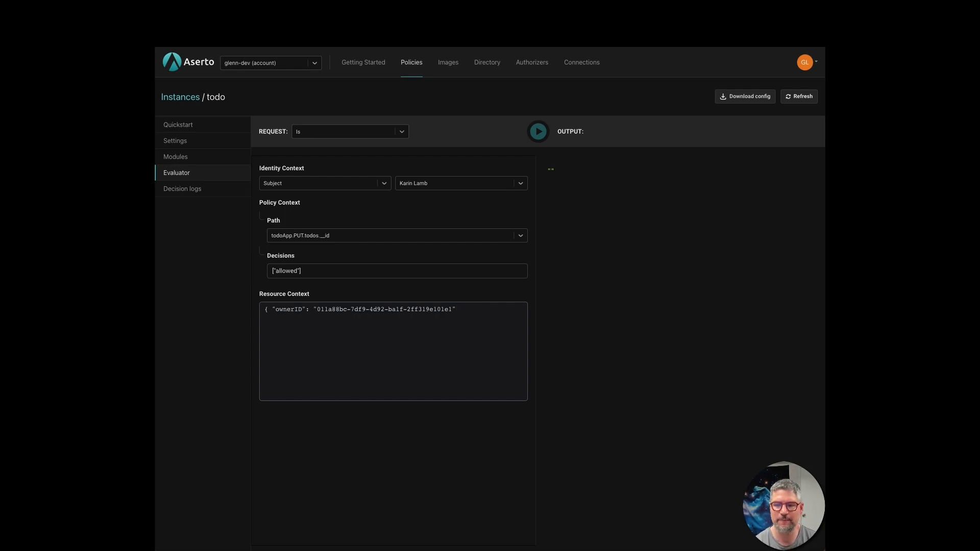
text(})
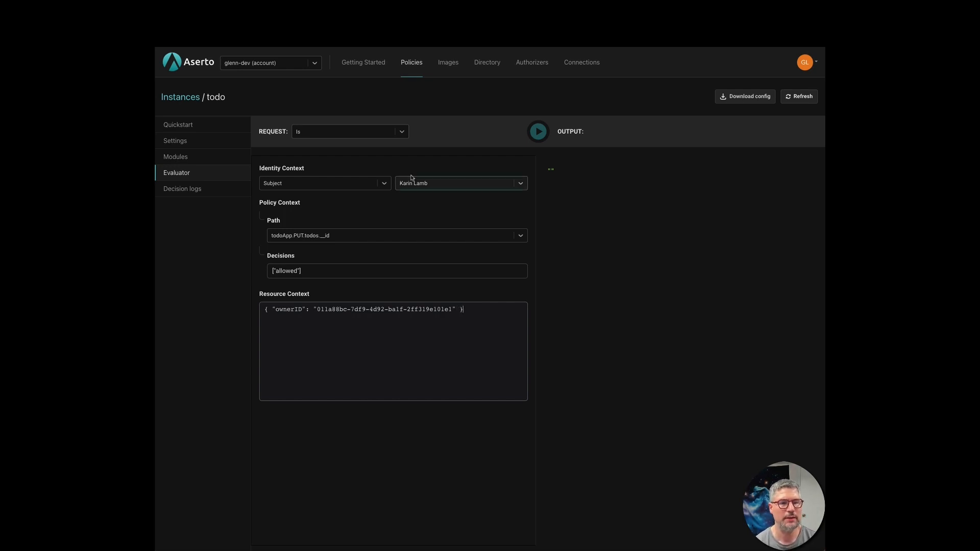
click(538, 132)
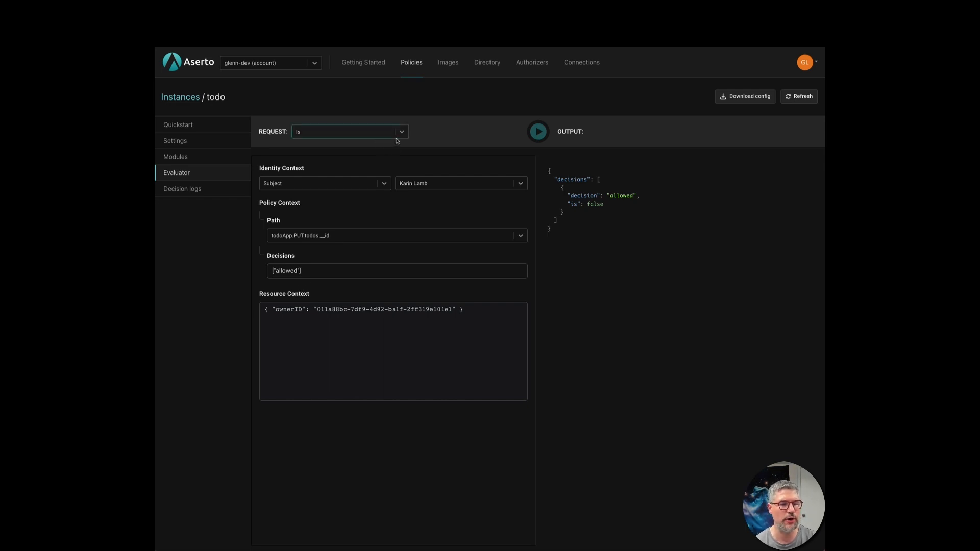
Step: Re-evaluate the request with the third user matching "mor" as subject and a different user ID as the resource's ownerID
click(522, 185)
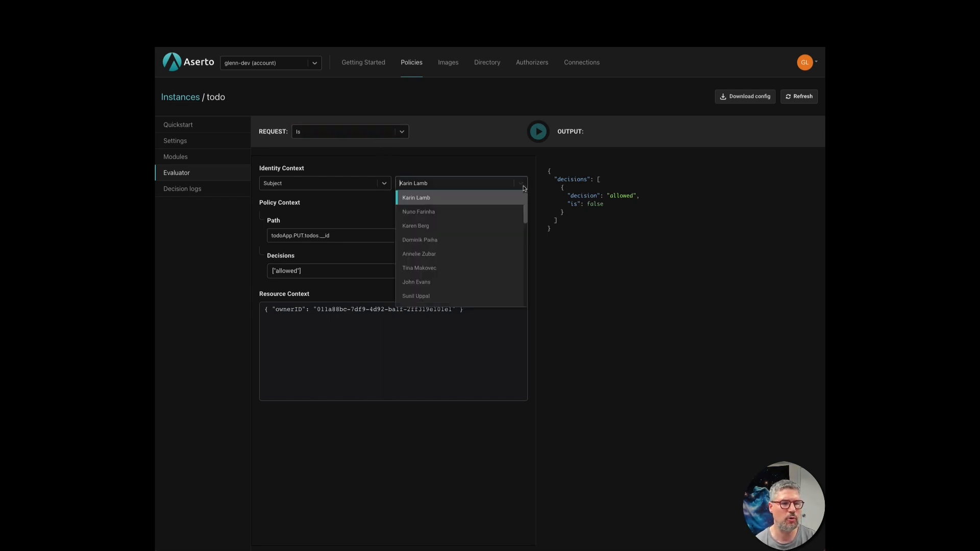
text(mor)
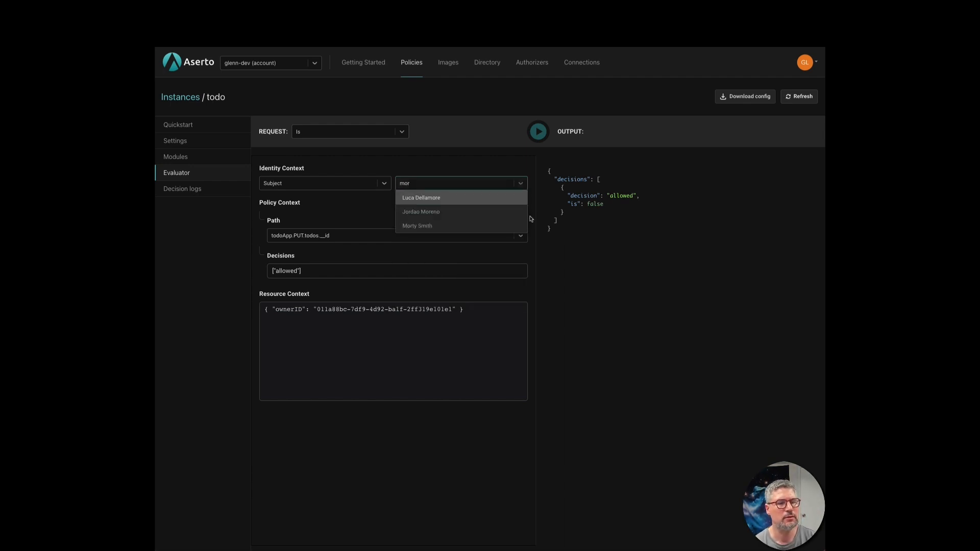
click(450, 225)
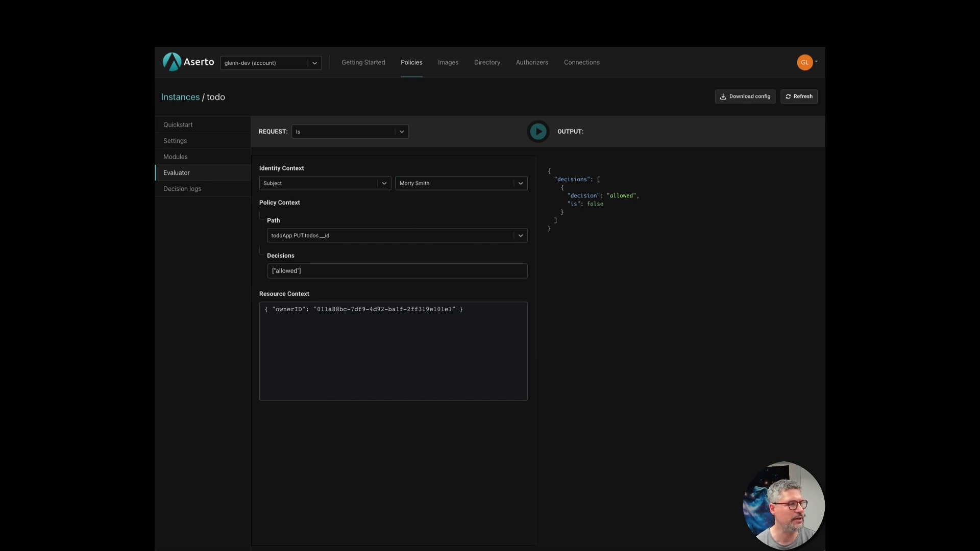
text(fd1614d3-c39a-4781-b7bd-8b96f5a5100d)
click(539, 131)
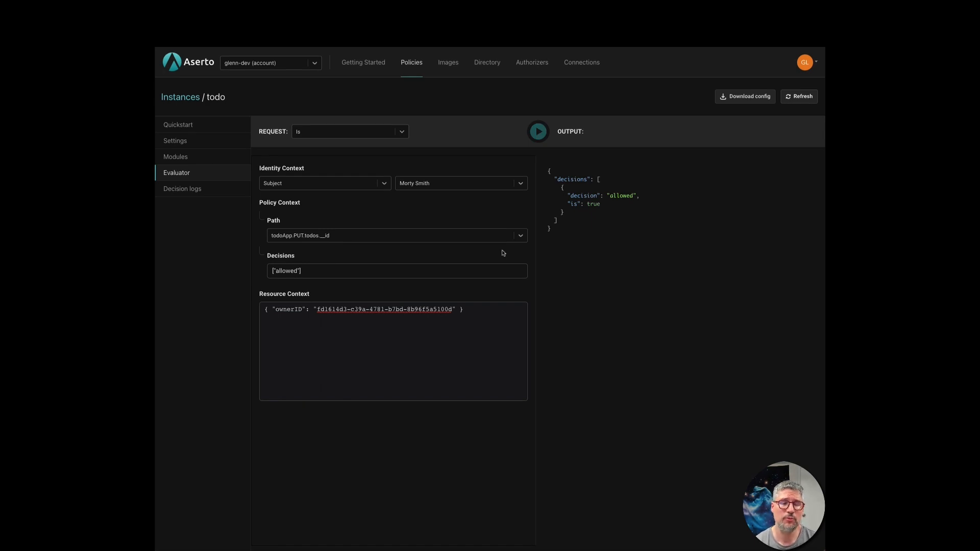
Step: Switch the subject to another user found by first name and evaluate the request with the same resource context
click(522, 184)
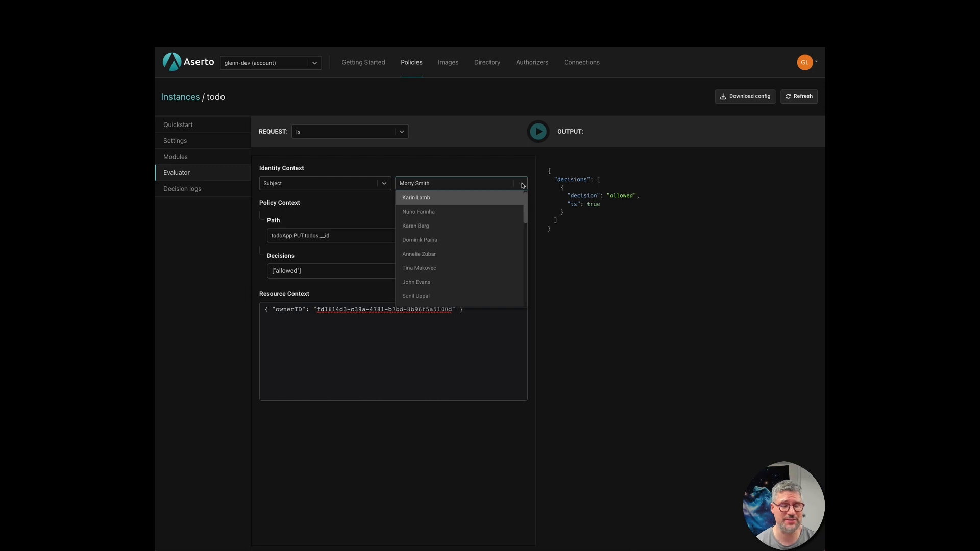
text(Rick)
click(475, 203)
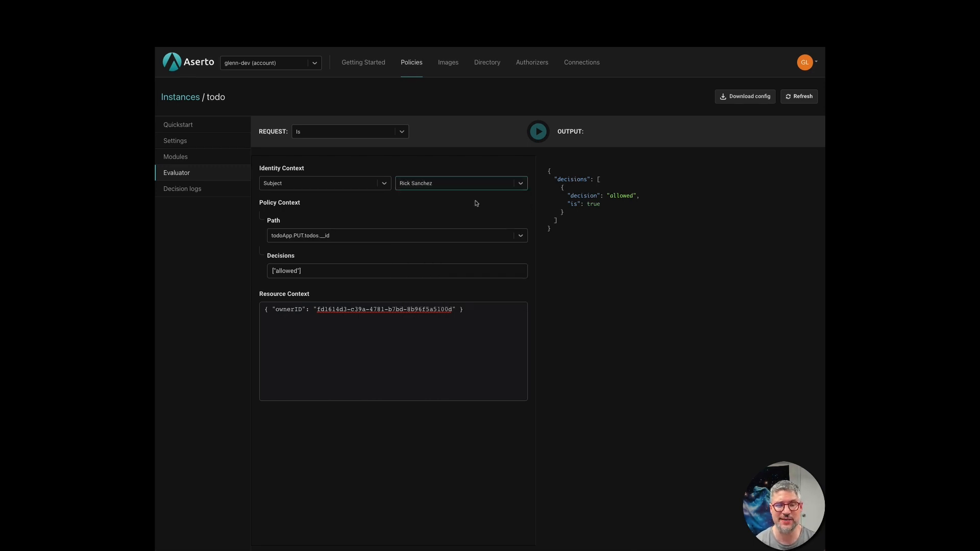
click(538, 133)
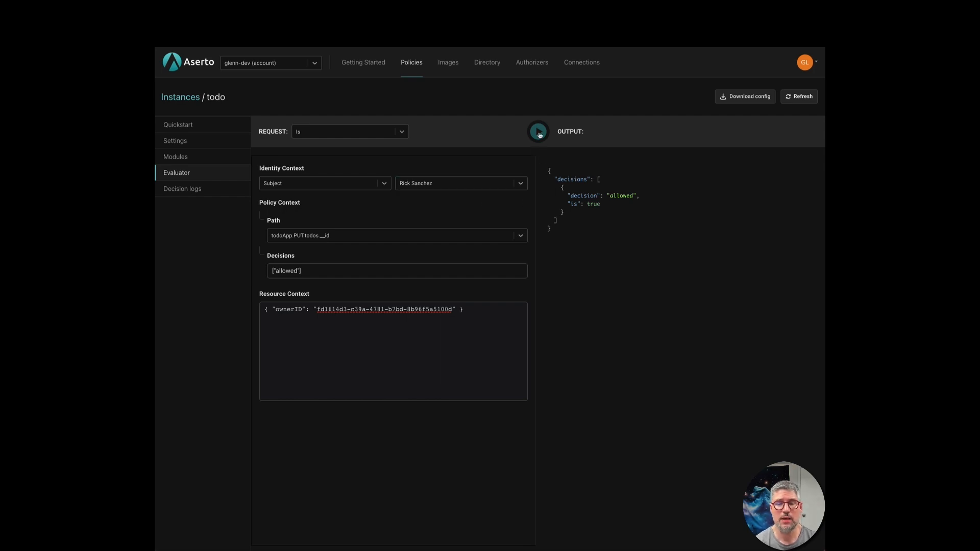